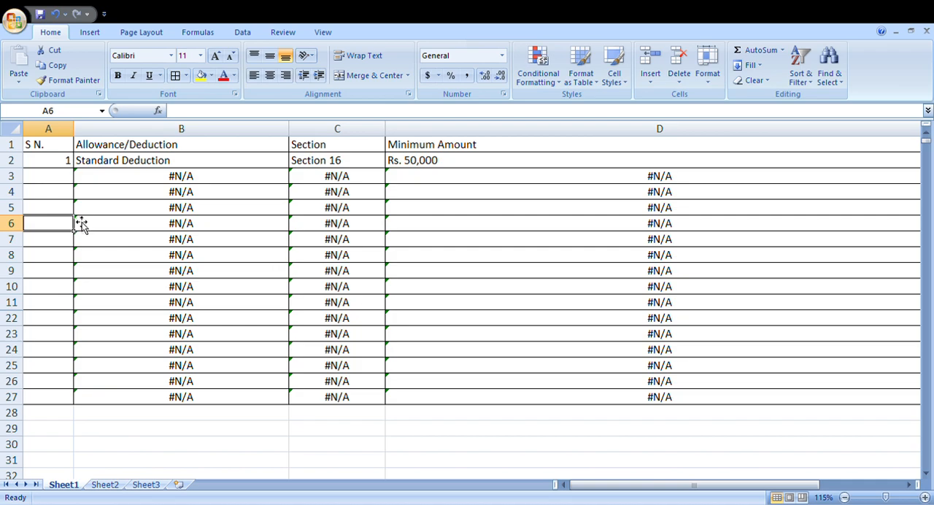
- Enter serial numbers 2, 3 and 4 in cells A3 to A5 of the S N. column
{"action": "left_click", "coordinate": [52, 180]}
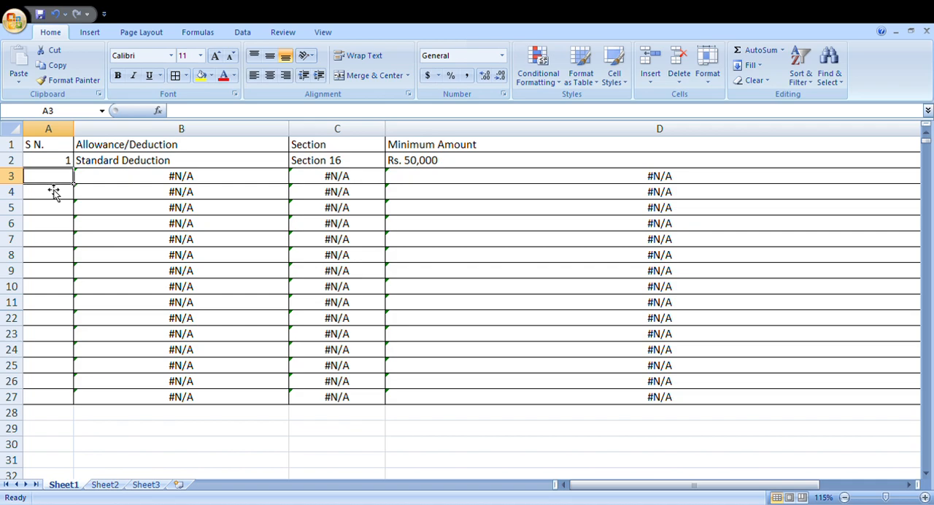
{"action": "key", "text": "Up"}
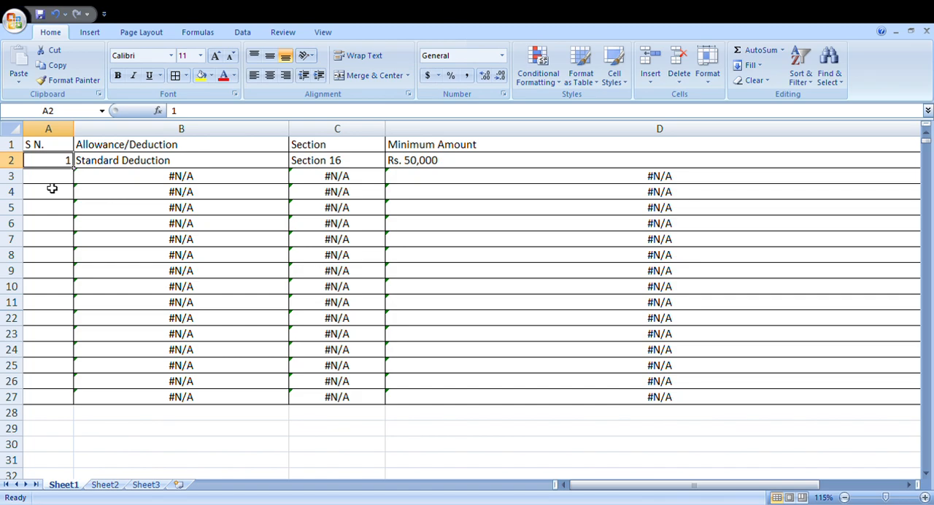
{"action": "key", "text": "Return"}
{"action": "type", "text": "2"}
{"action": "key", "text": "Return"}
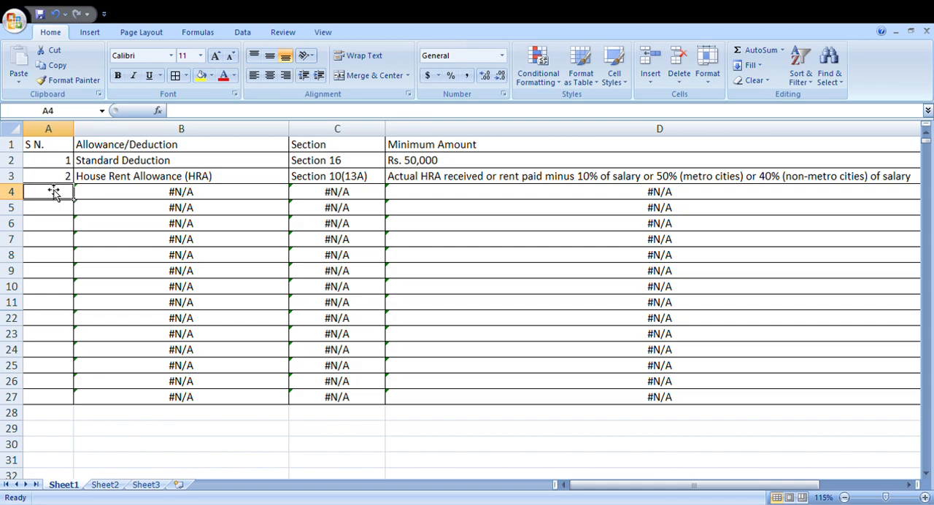
{"action": "type", "text": "3"}
{"action": "key", "text": "Return"}
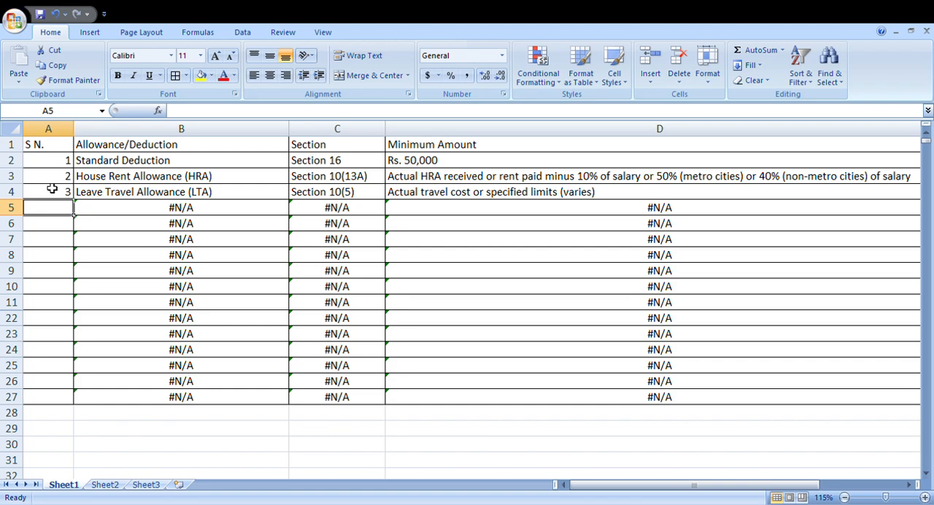
{"action": "type", "text": "4"}
{"action": "key", "text": "Return"}
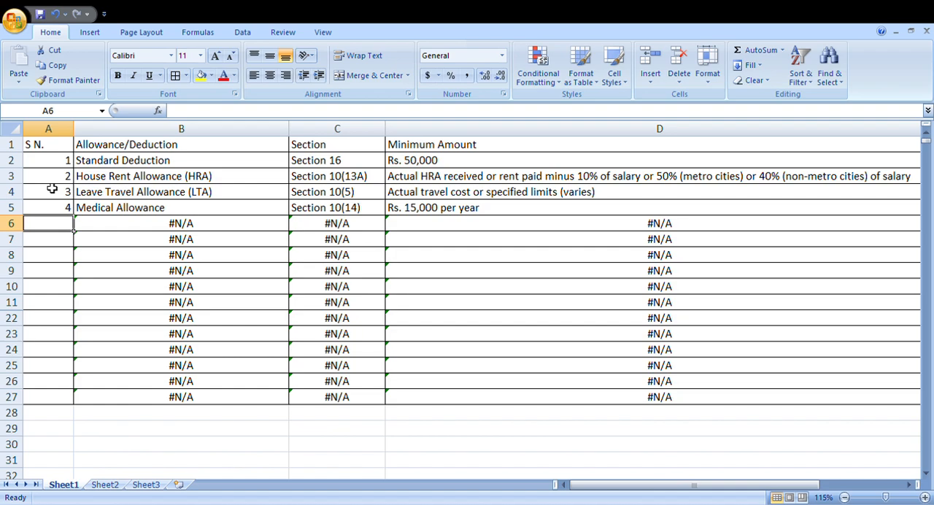
- Continue the S N. column with serial numbers 5, 6 and 7 in cells A6 to A8
{"action": "type", "text": "5"}
{"action": "key", "text": "Return"}
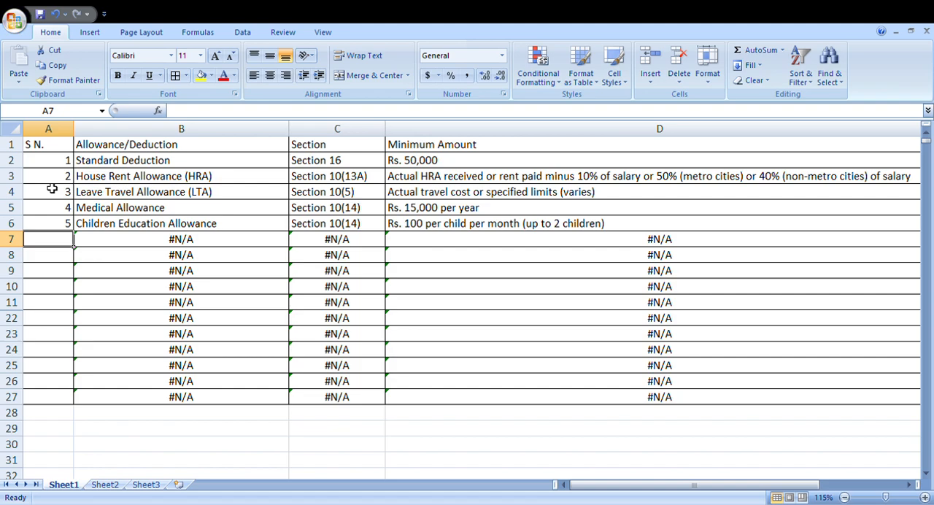
{"action": "type", "text": "6"}
{"action": "key", "text": "Return"}
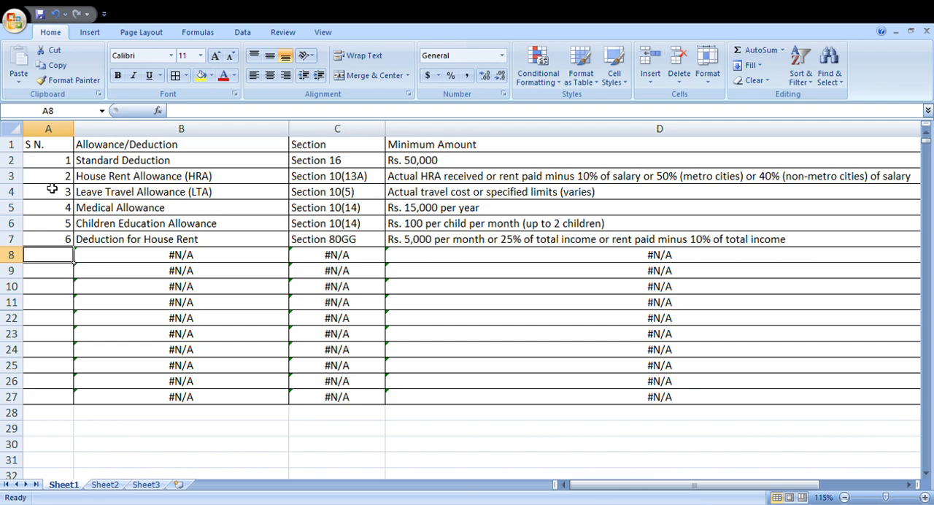
{"action": "type", "text": "7"}
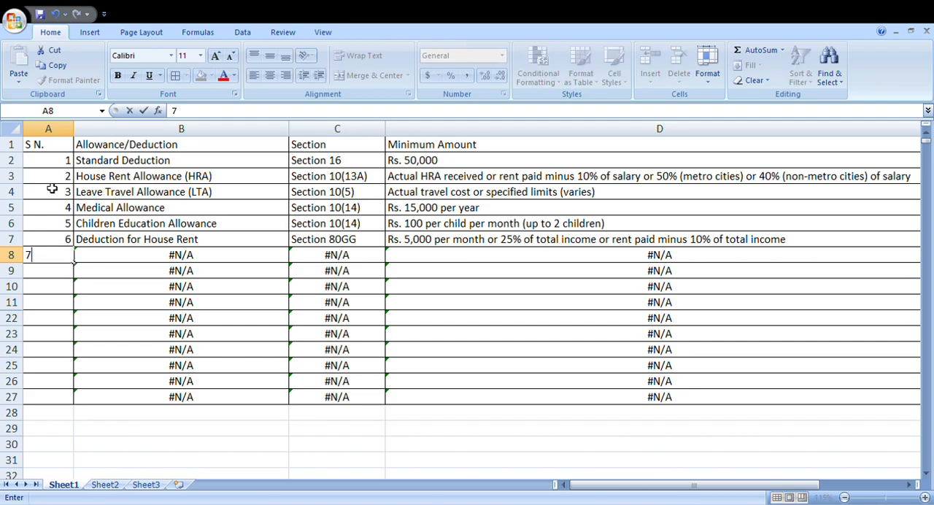
{"action": "key", "text": "Return"}
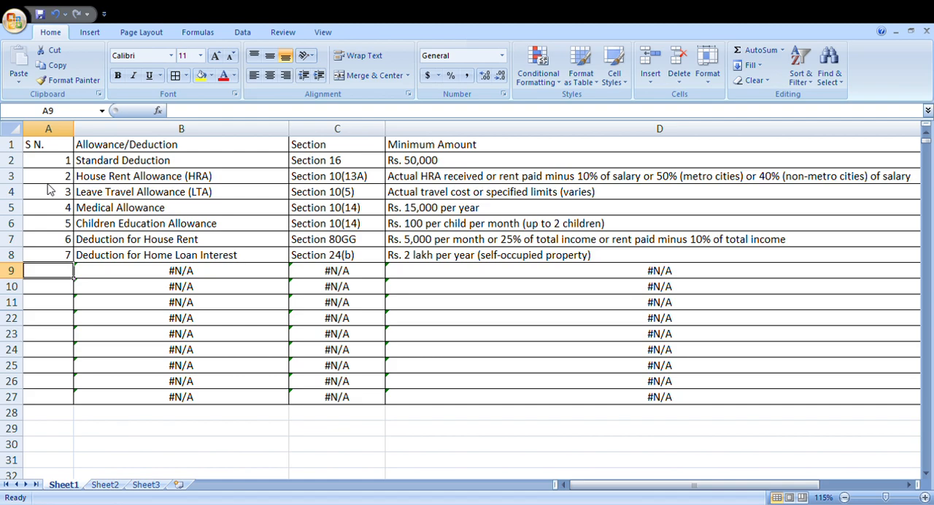
- Fill in serial numbers 8, 9 and 10 in cells A9 to A11
{"action": "type", "text": "8"}
{"action": "key", "text": "Return"}
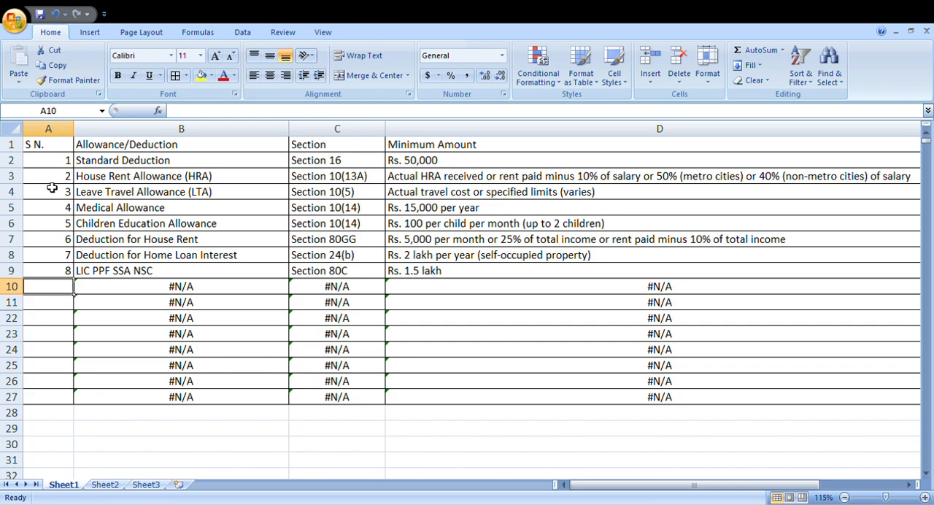
{"action": "type", "text": "9"}
{"action": "key", "text": "Return"}
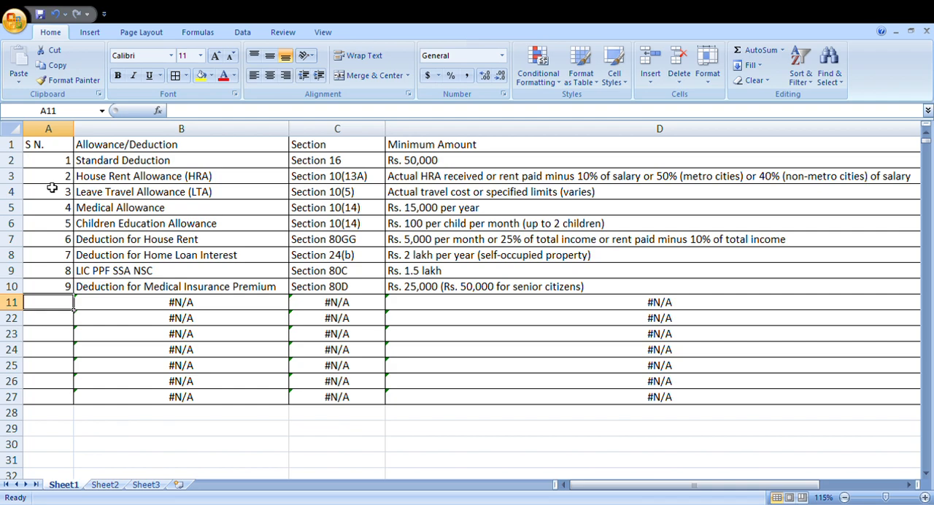
{"action": "type", "text": "10"}
{"action": "key", "text": "Return"}
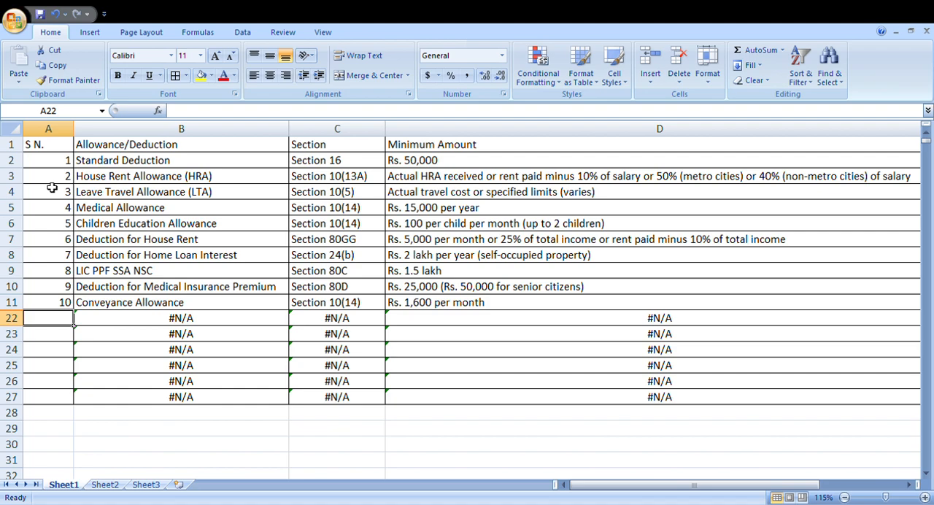
- Calculate the yearly conveyance allowance as 1600*12 in cell F22 and clear the cell
{"action": "key", "text": "Right"}
{"action": "key", "text": "Right"}
{"action": "key", "text": "Right"}
{"action": "key", "text": "Right"}
{"action": "key", "text": "Right"}
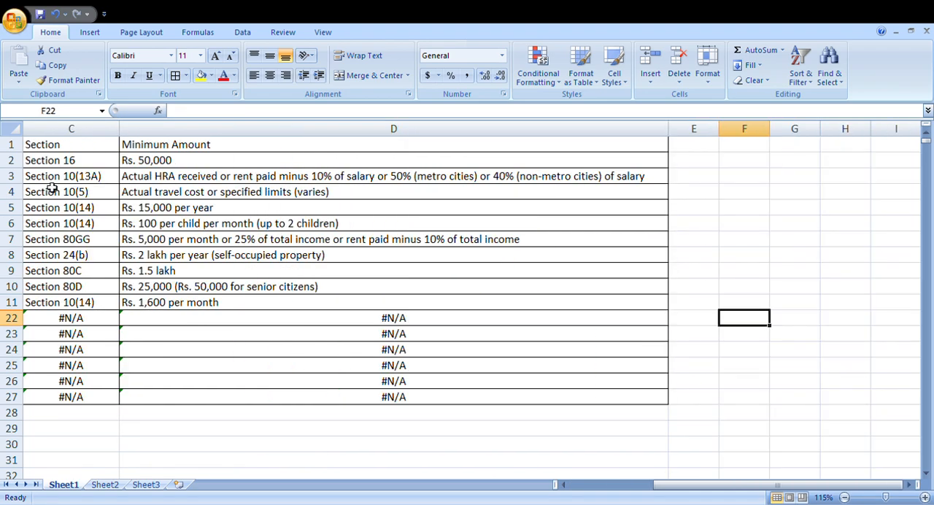
{"action": "type", "text": "+"}
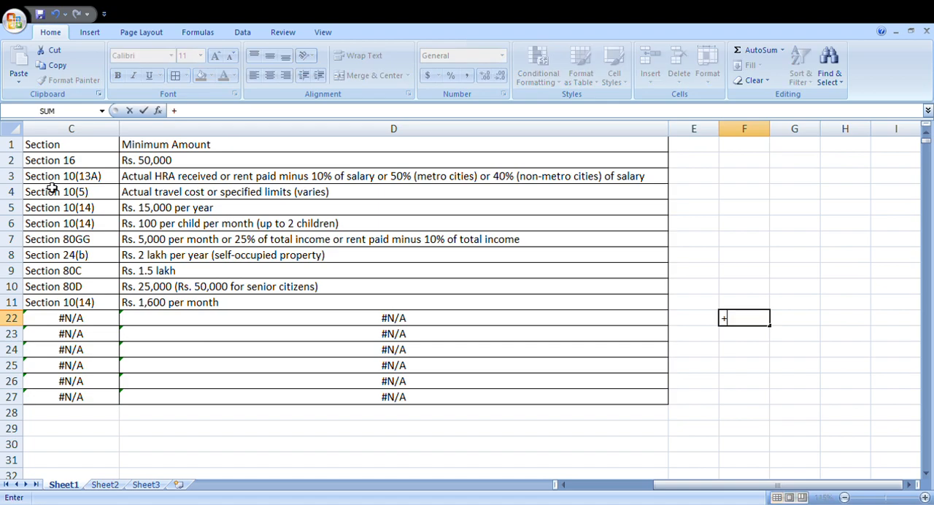
{"action": "type", "text": "1600*12"}
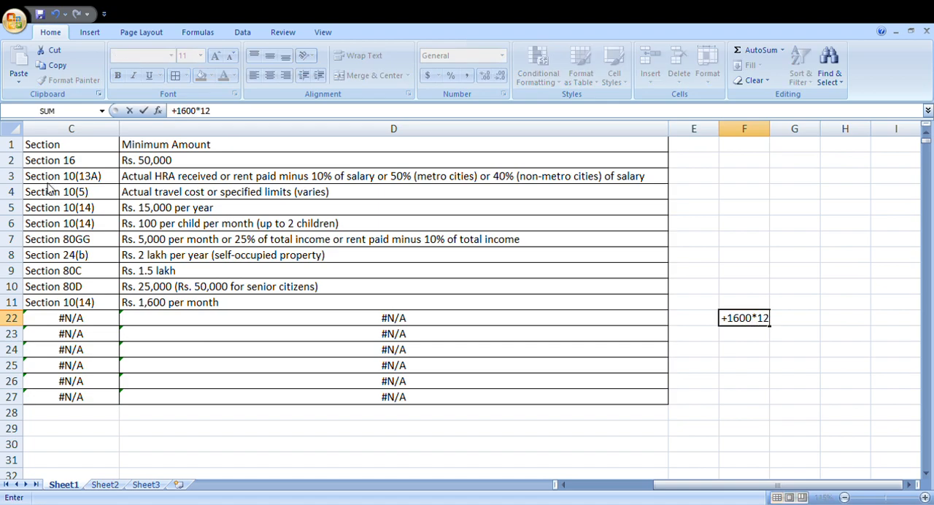
{"action": "key", "text": "Return"}
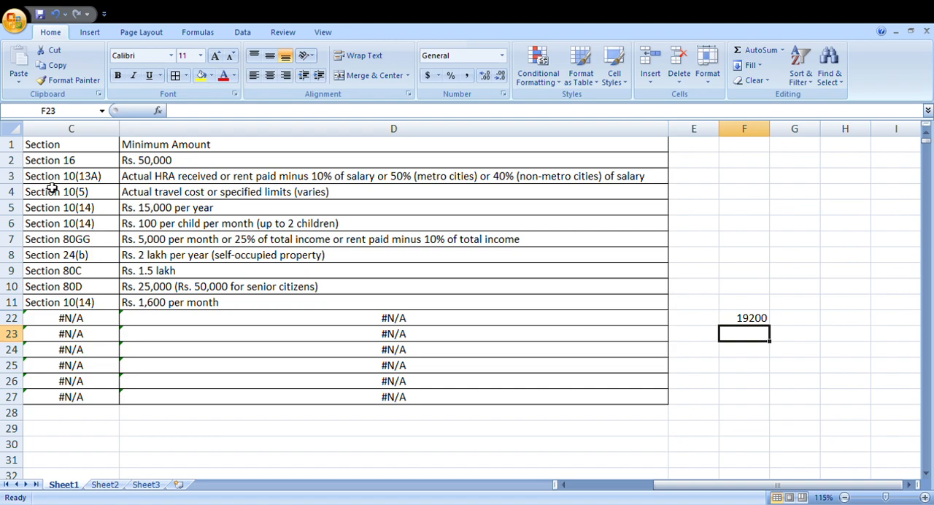
{"action": "key", "text": "Up"}
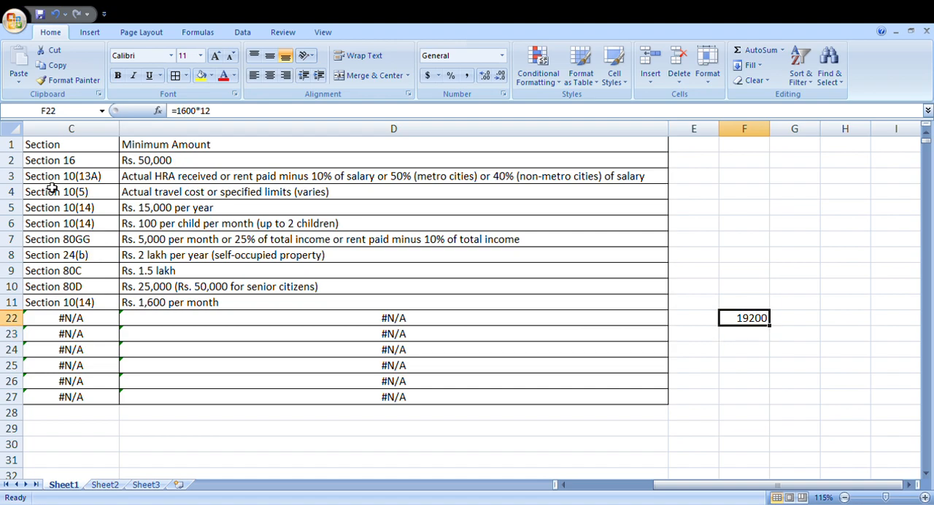
{"action": "key", "text": "Delete"}
- Enter 19200 in cell E11, beside the Conveyance Allowance's monthly amount
{"action": "key", "text": "Left"}
{"action": "key", "text": "Left"}
{"action": "key", "text": "Left"}
{"action": "key", "text": "Left"}
{"action": "key", "text": "Left"}
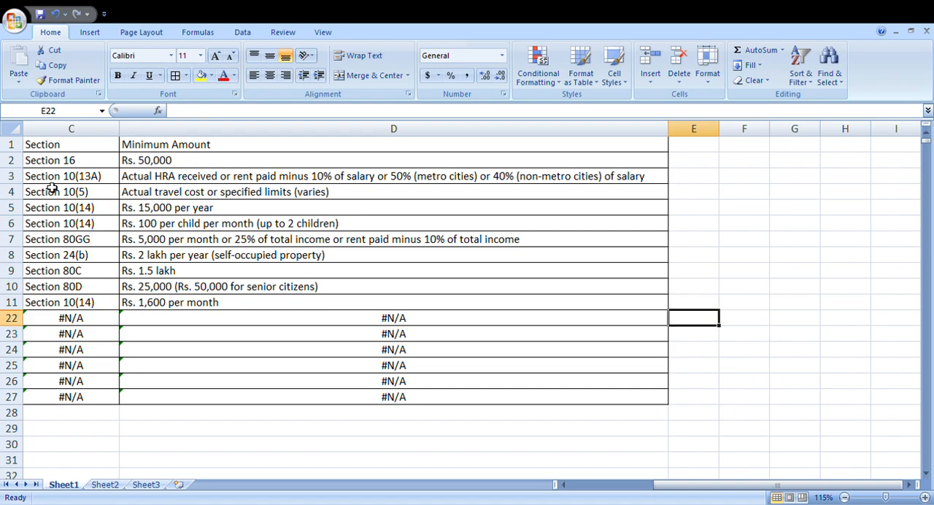
{"action": "key", "text": "Up"}
{"action": "key", "text": "Right"}
{"action": "key", "text": "Right"}
{"action": "key", "text": "Right"}
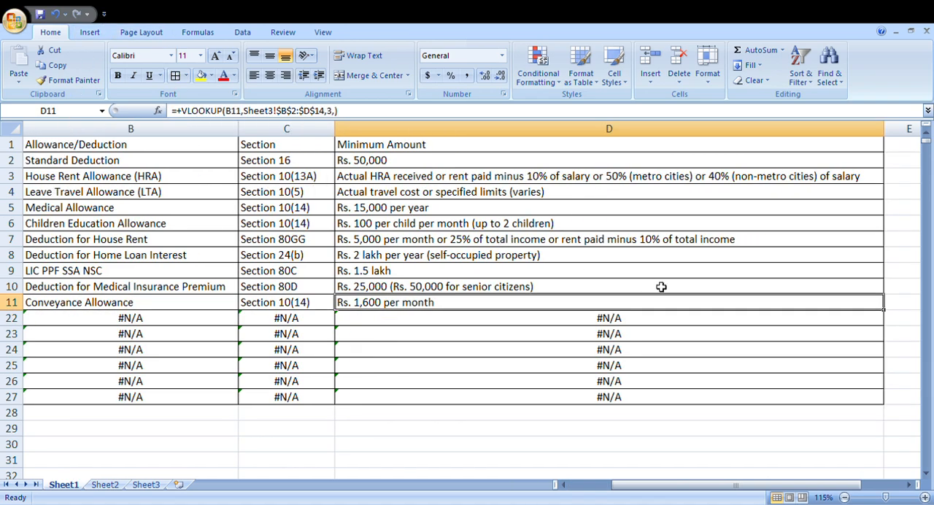
{"action": "left_click", "coordinate": [897, 307]}
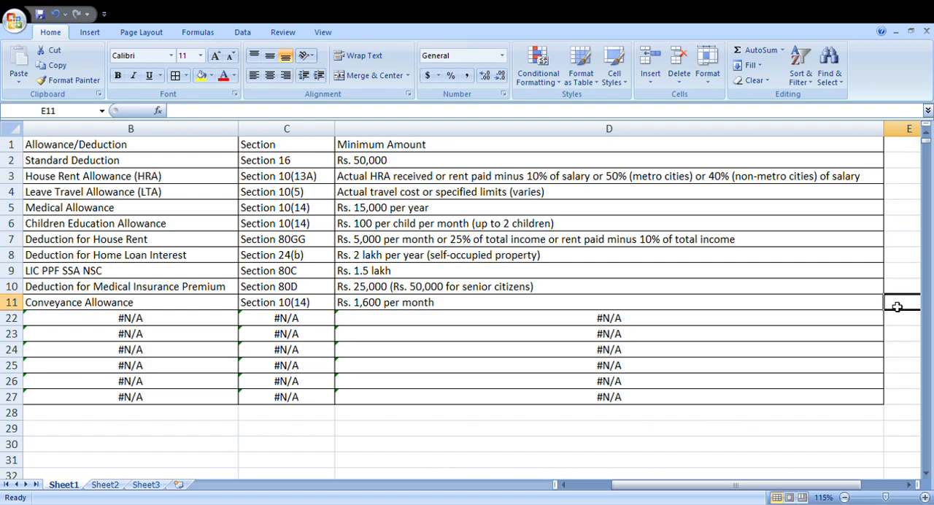
{"action": "type", "text": "19200"}
{"action": "key", "text": "Return"}
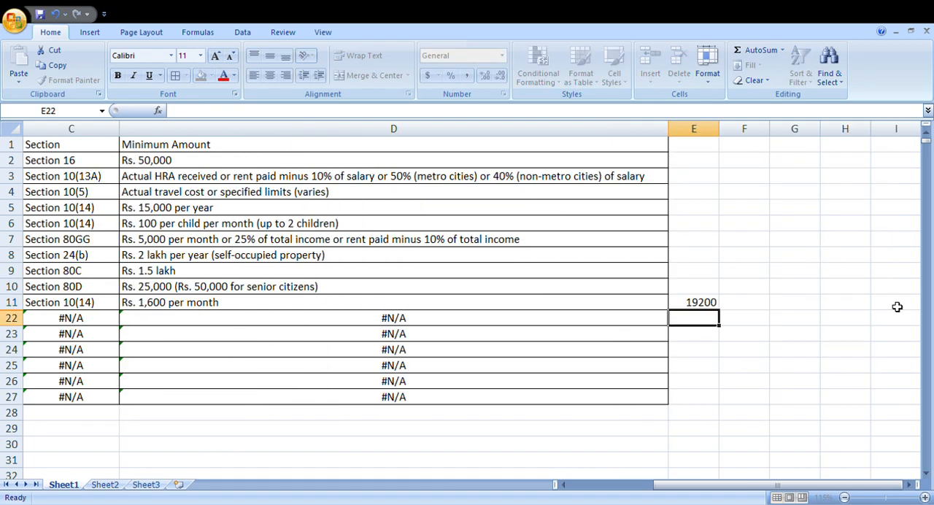
- Enter serial number 11 in cell A22, below the Conveyance Allowance row
{"action": "key", "text": "Left"}
{"action": "key", "text": "Left"}
{"action": "key", "text": "Left"}
{"action": "key", "text": "Left"}
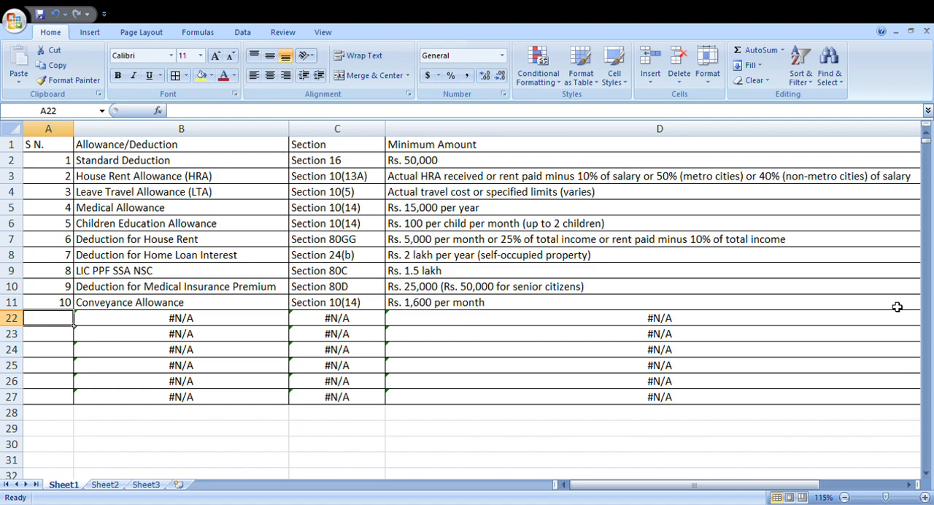
{"action": "type", "text": "11"}
{"action": "key", "text": "Return"}
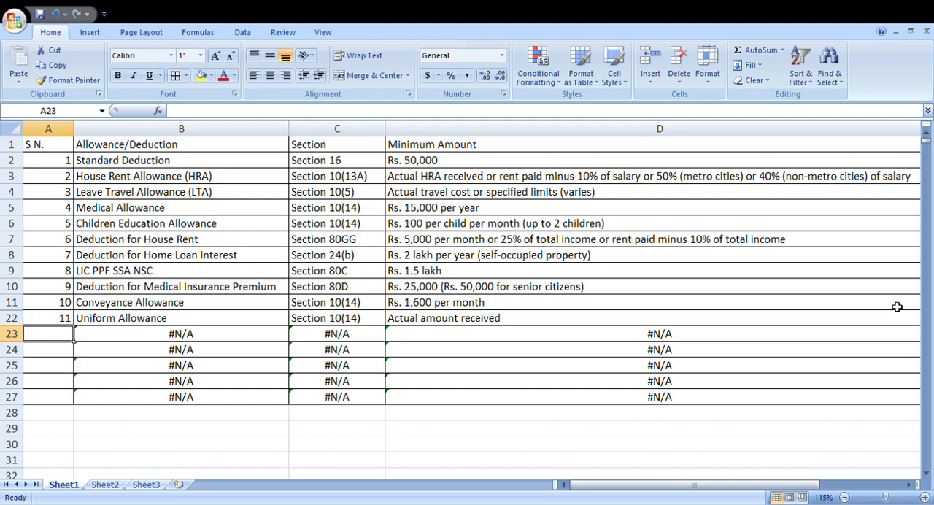
- Calculate a yearly amount in cell F11 with the formula +1500*12
{"action": "key", "text": "Up"}
{"action": "key", "text": "Right"}
{"action": "key", "text": "Right"}
{"action": "key", "text": "Right"}
{"action": "key", "text": "Right"}
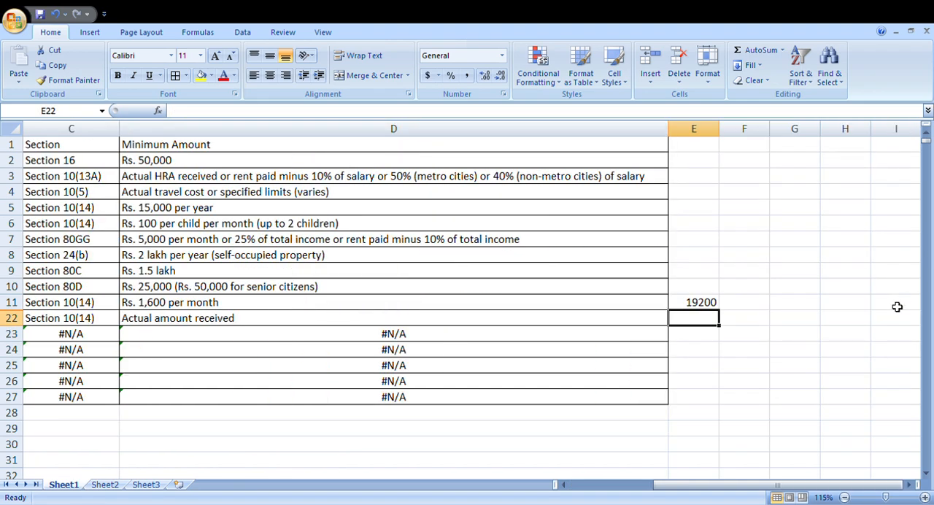
{"action": "key", "text": "Up"}
{"action": "key", "text": "Right"}
{"action": "type", "text": "1500"}
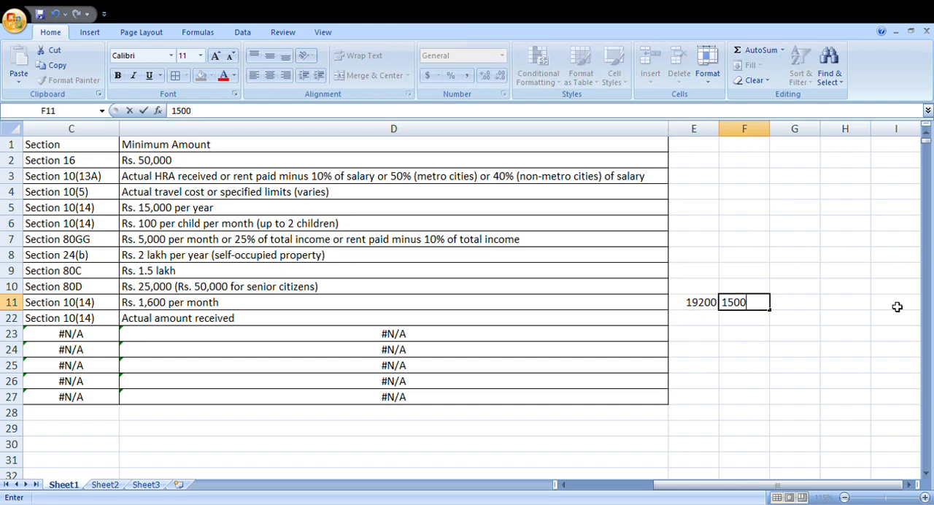
{"action": "key", "text": "Escape"}
{"action": "type", "text": "+1500*12"}
{"action": "key", "text": "Return"}
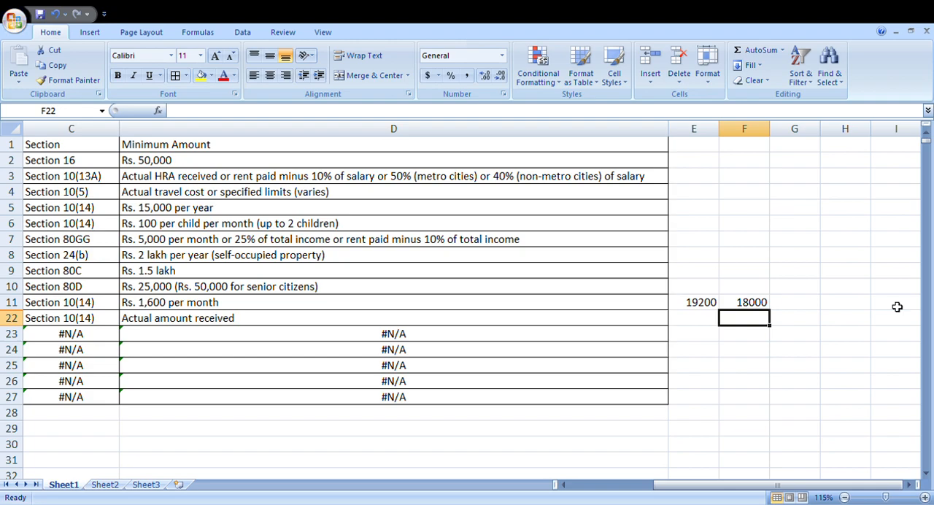
- Add another yearly calculation in cell G11 with the formula +1800*12
{"action": "key", "text": "Right"}
{"action": "key", "text": "Up"}
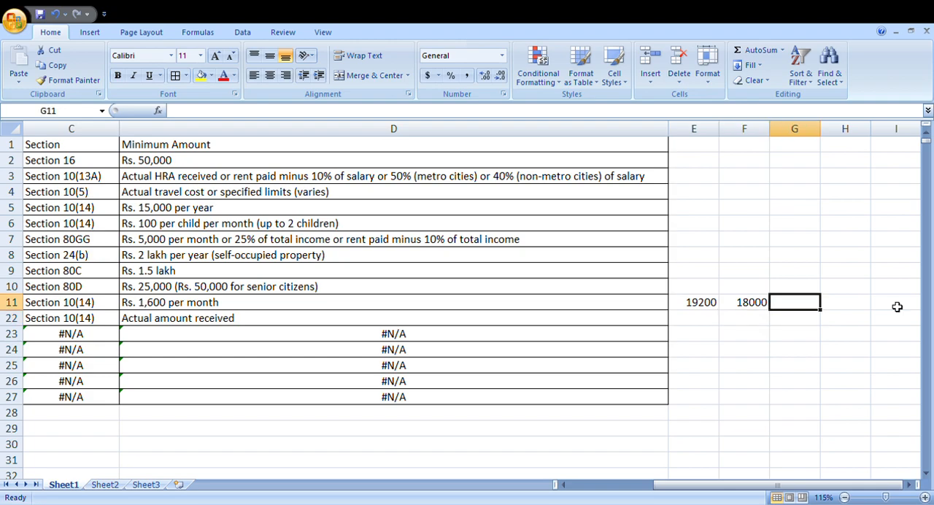
{"action": "type", "text": "+1800"}
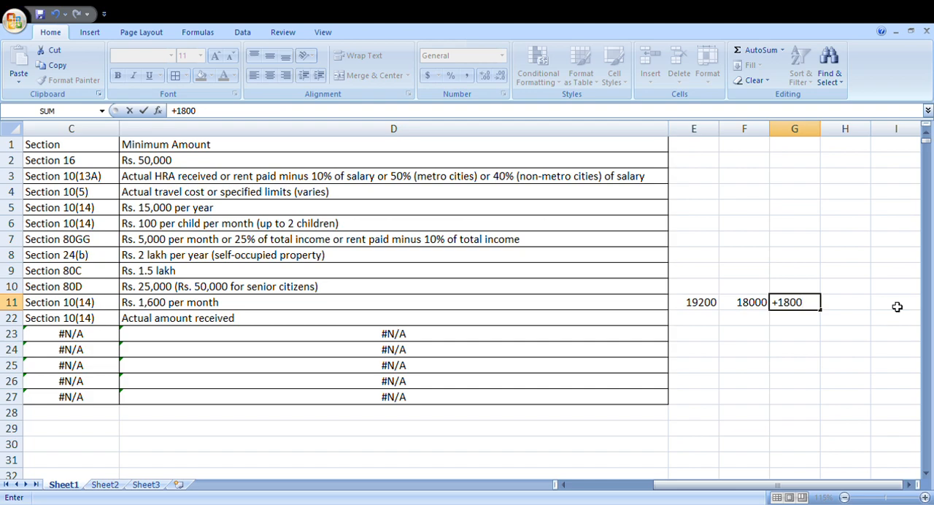
{"action": "type", "text": "*12"}
{"action": "key", "text": "Return"}
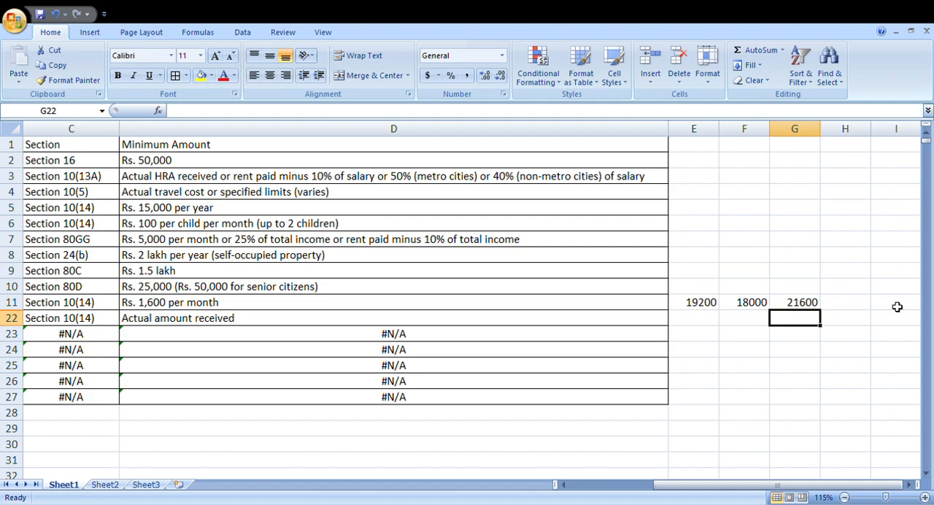
- Enter serial numbers 12, 13 and 14 in cells A23 to A25 of the S N. column
{"action": "key", "text": "Left"}
{"action": "key", "text": "Left"}
{"action": "key", "text": "Left"}
{"action": "key", "text": "Left"}
{"action": "key", "text": "Left"}
{"action": "key", "text": "Left"}
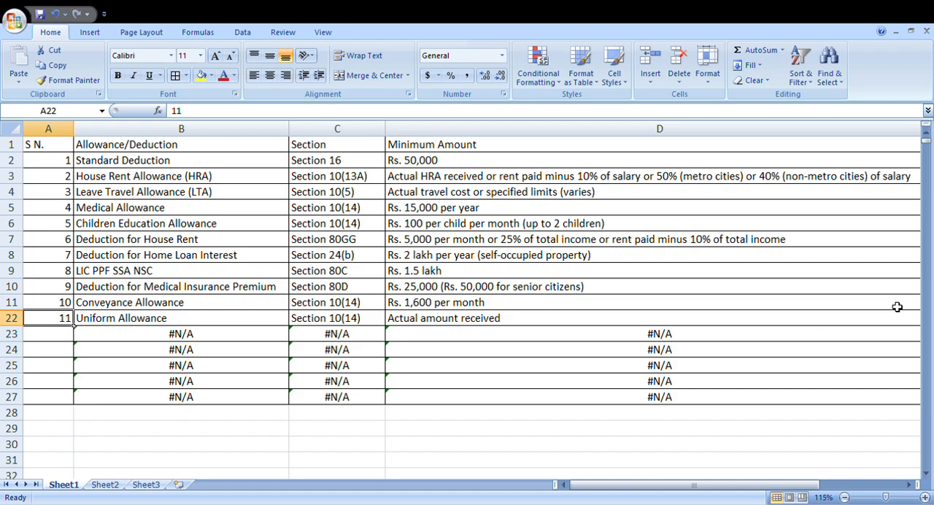
{"action": "key", "text": "Down"}
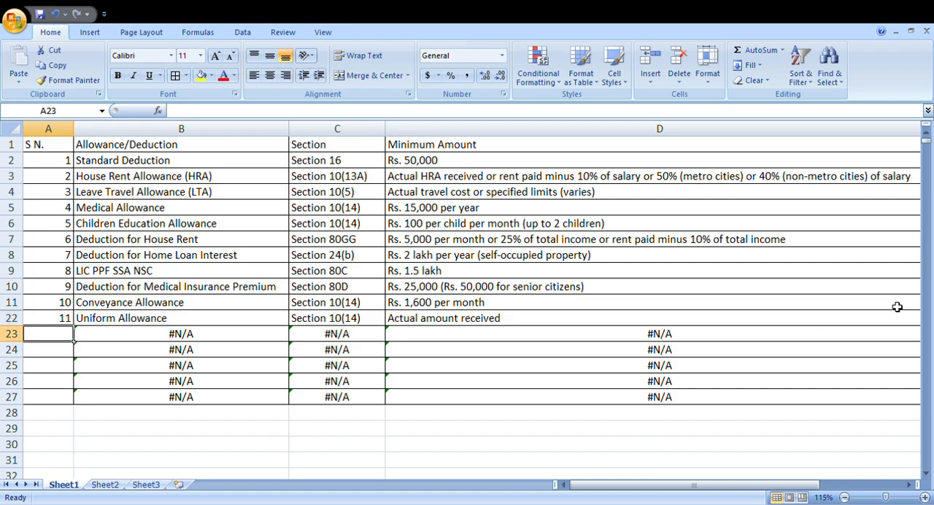
{"action": "type", "text": "12"}
{"action": "key", "text": "Return"}
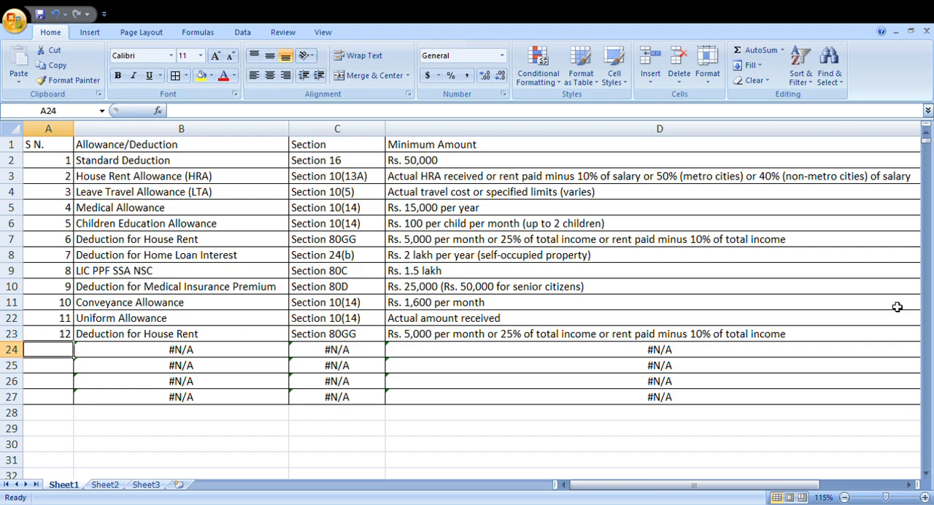
{"action": "type", "text": "13"}
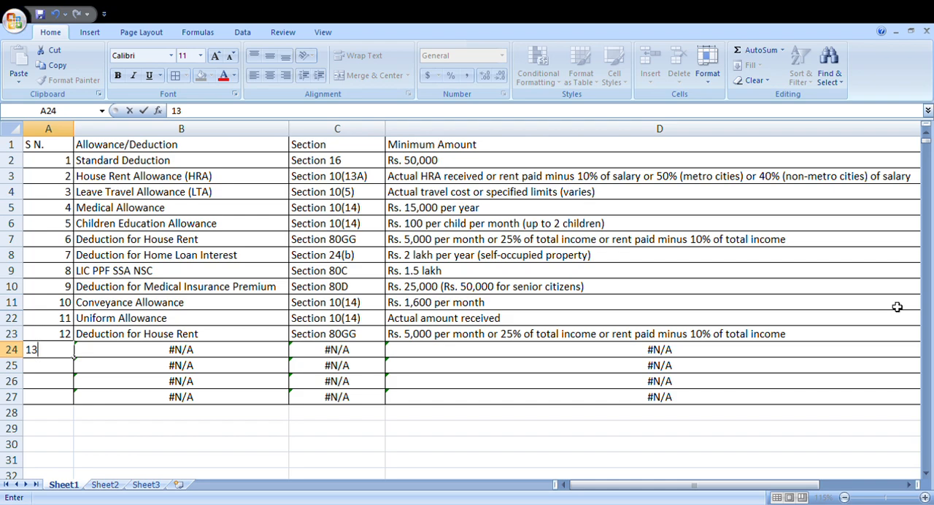
{"action": "key", "text": "Return"}
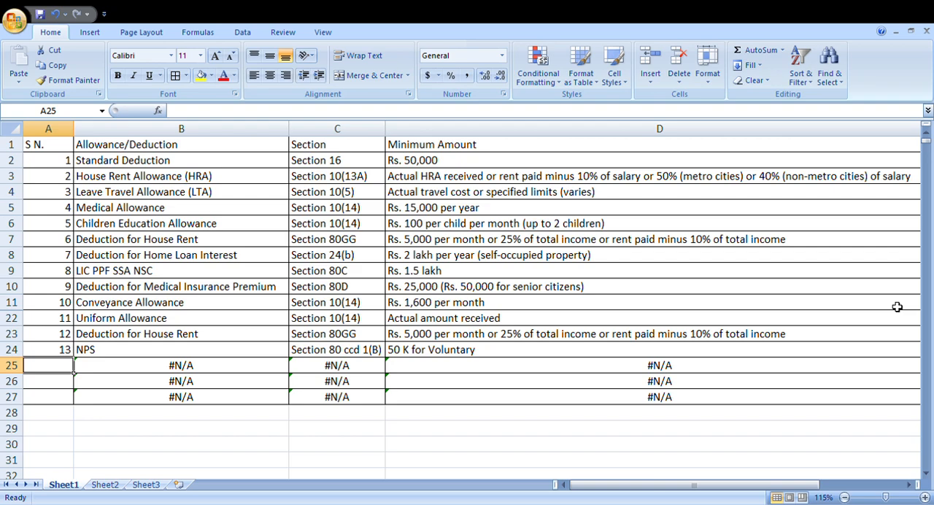
{"action": "type", "text": "14"}
{"action": "key", "text": "Return"}
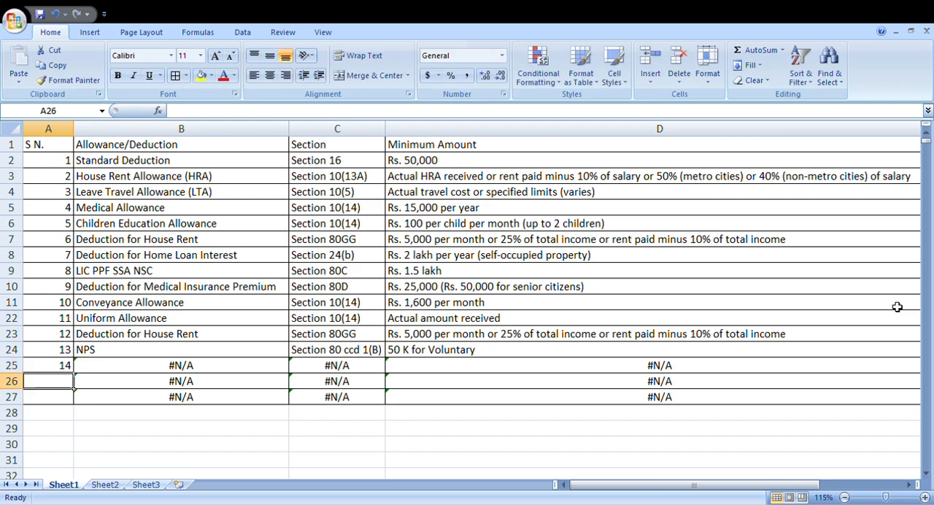
- Enter serial number 16 in cell A26 of the S N. column
{"action": "type", "text": "16"}
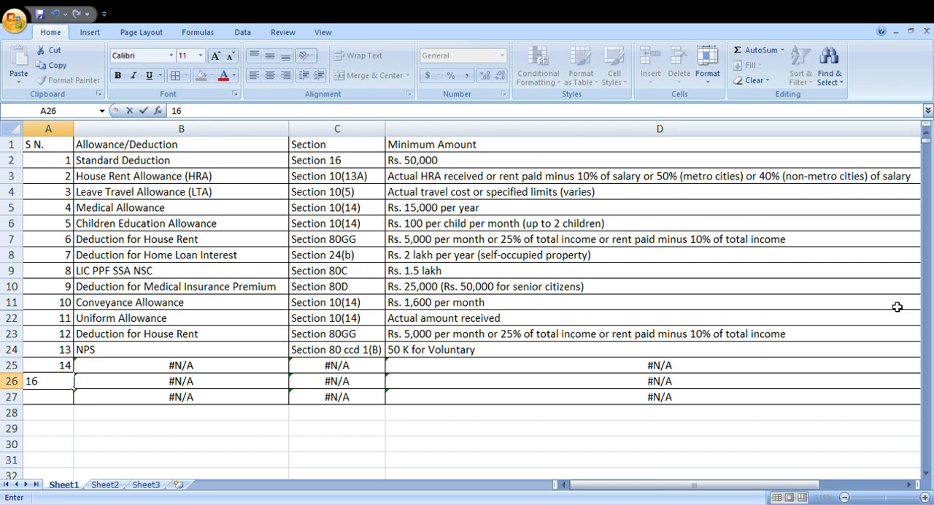
{"action": "key", "text": "Return"}
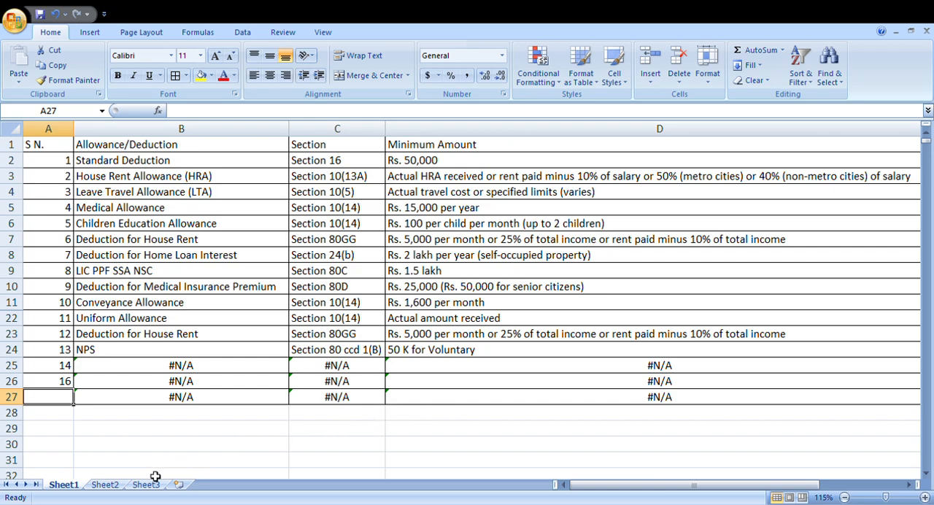
- Copy the "Tax on employment under section" entry in B16:D16 of Sheet3 and paste it into Sheet1 starting at cell A27
{"action": "left_click", "coordinate": [104, 485]}
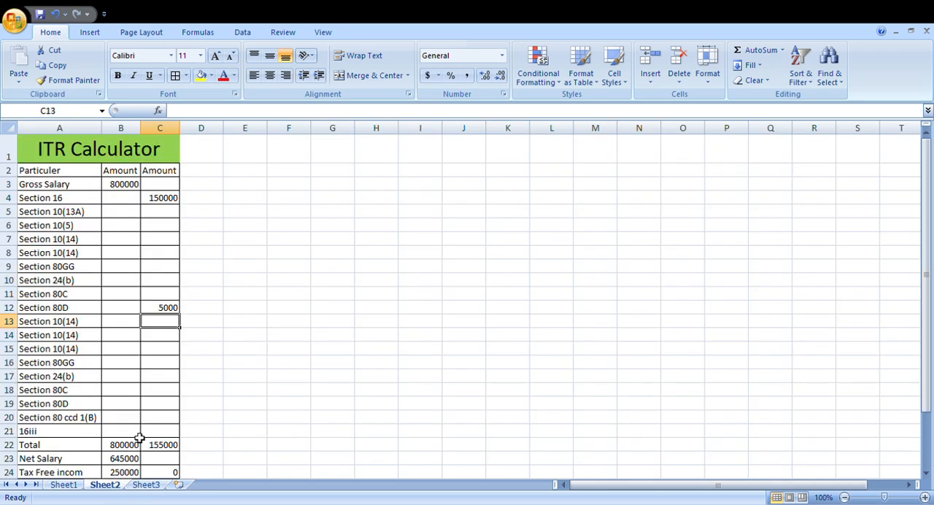
{"action": "left_click", "coordinate": [144, 484]}
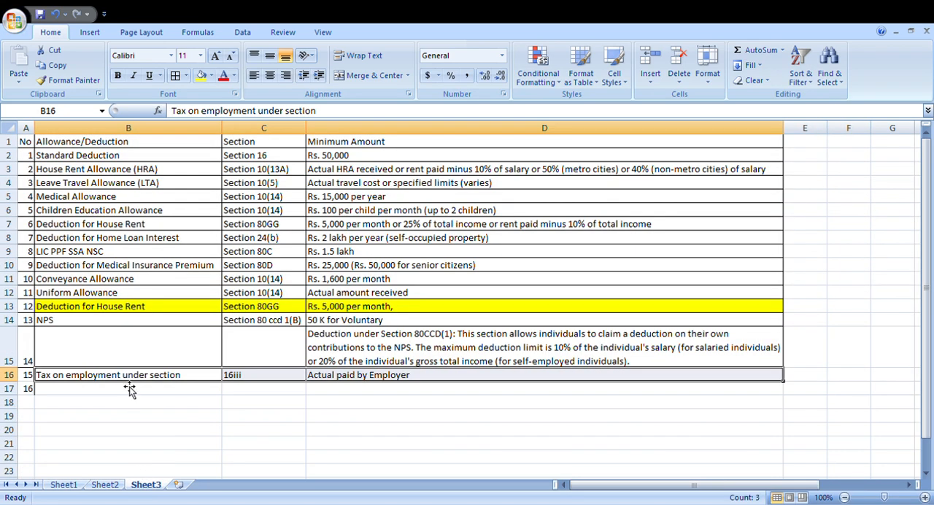
{"action": "left_click_drag", "start_coordinate": [179, 380], "coordinate": [374, 375]}
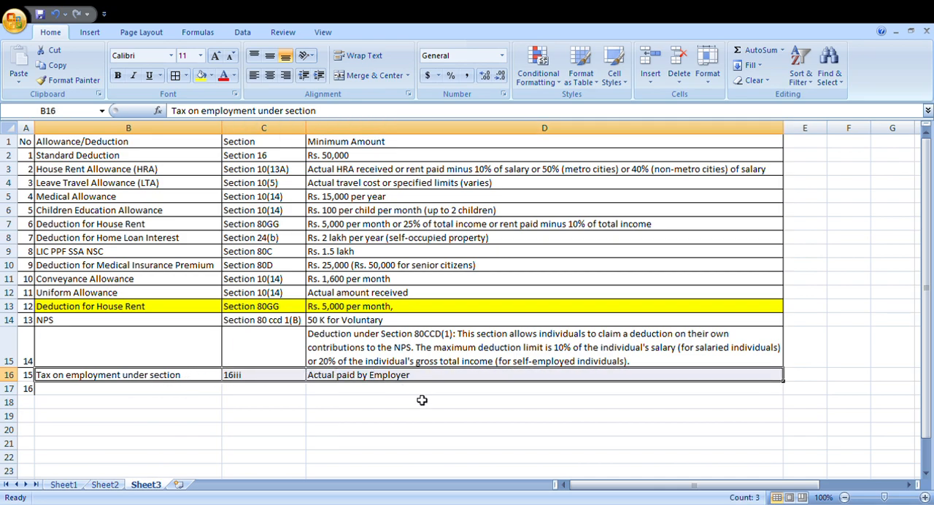
{"action": "key", "text": "ctrl+c"}
{"action": "left_click", "coordinate": [64, 485]}
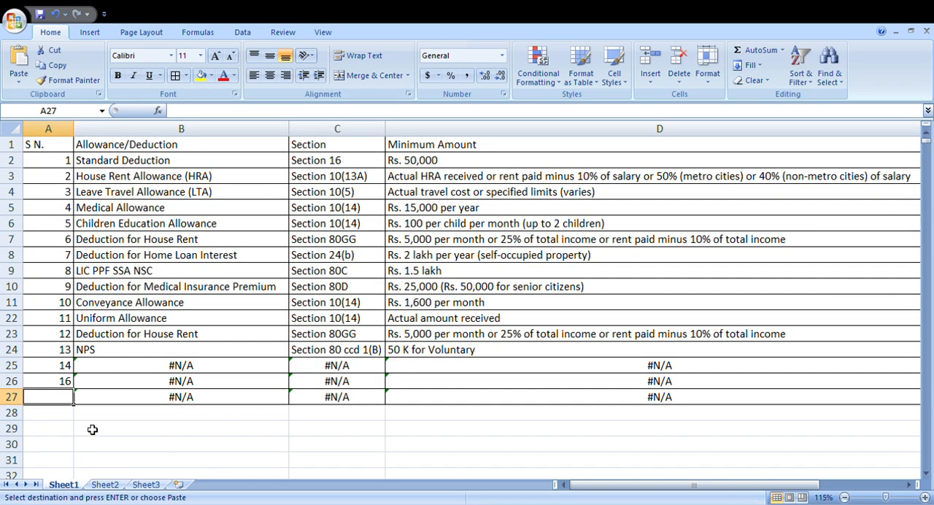
{"action": "key", "text": "ctrl+v"}
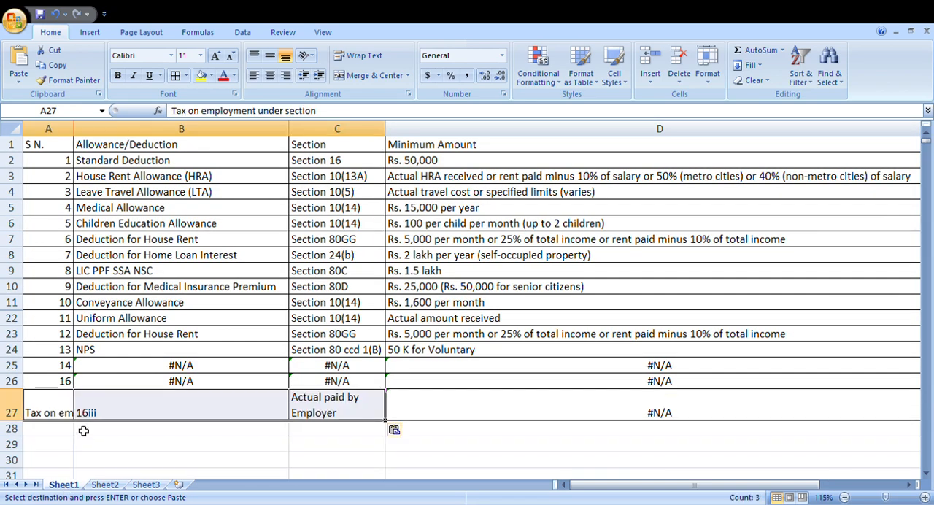
{"action": "left_click", "coordinate": [165, 411]}
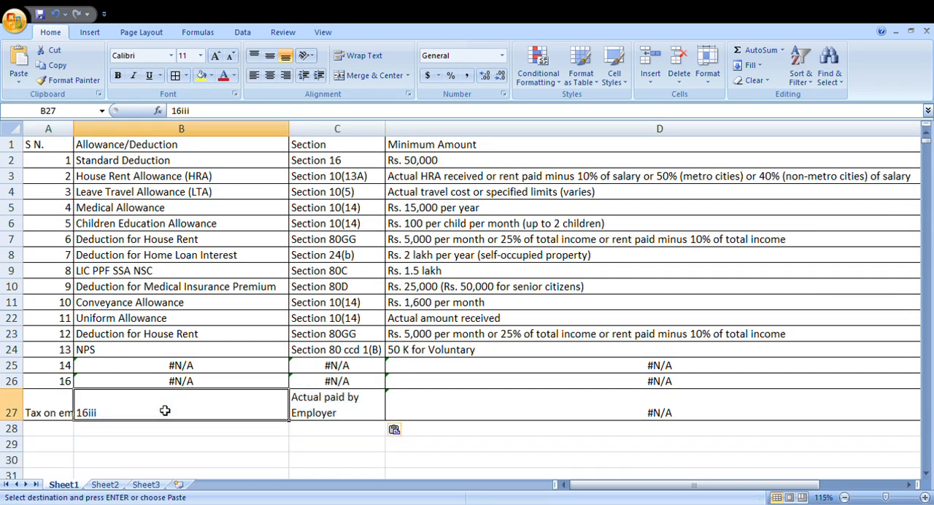